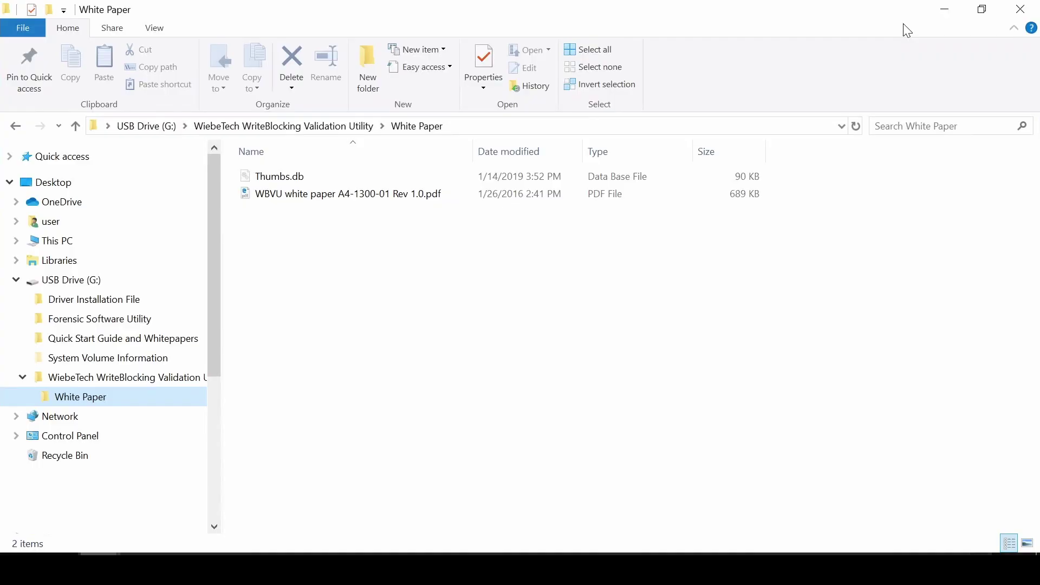
# Browse the USB Drive (G:) folders for the driver installer, Forensic Software Utility, quick start guides and WiebeTech WriteBlocking Validation Utility.
pyautogui.click(64, 282)
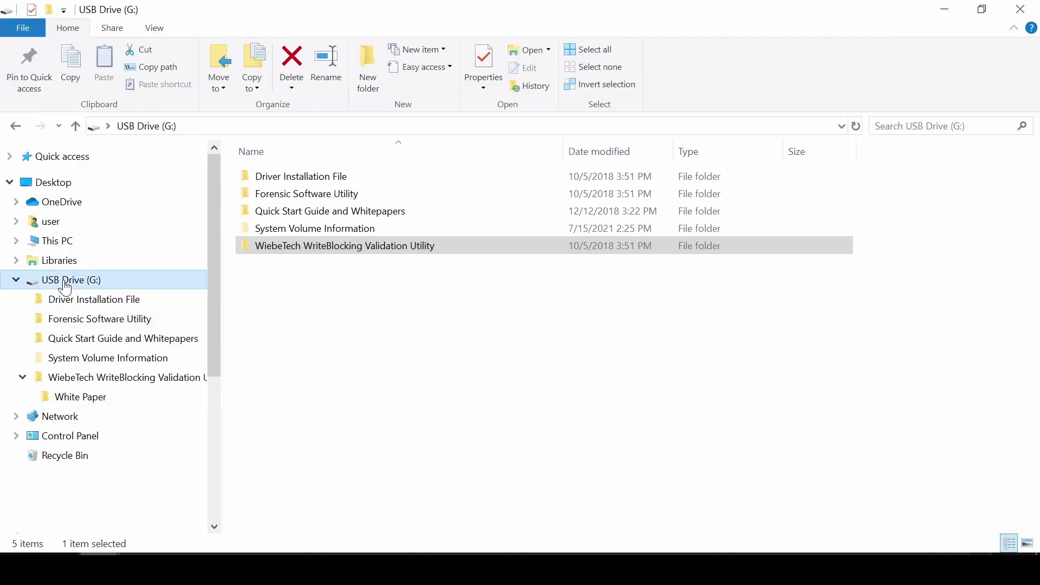
pyautogui.click(89, 305)
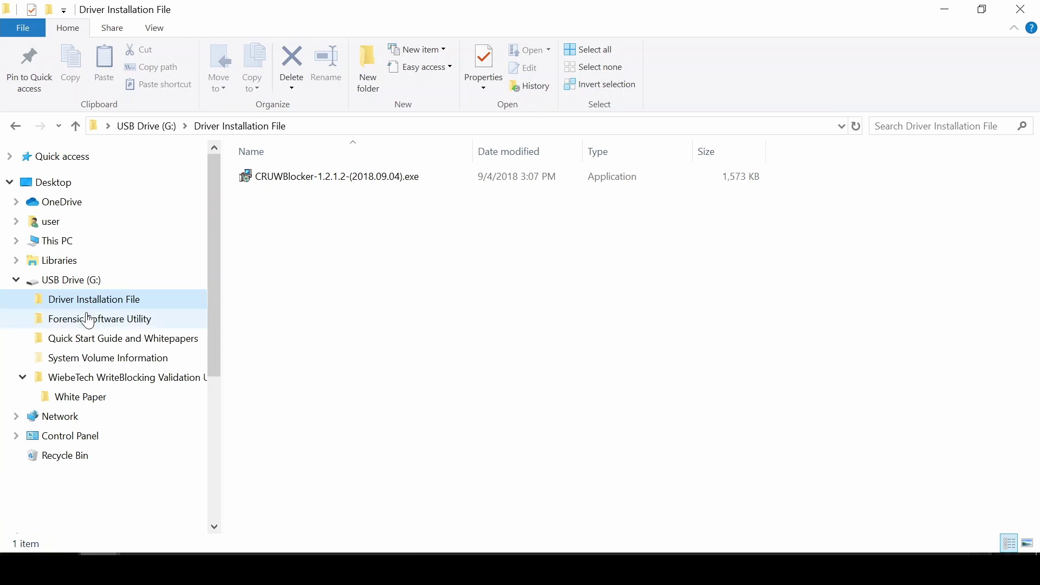
pyautogui.click(88, 319)
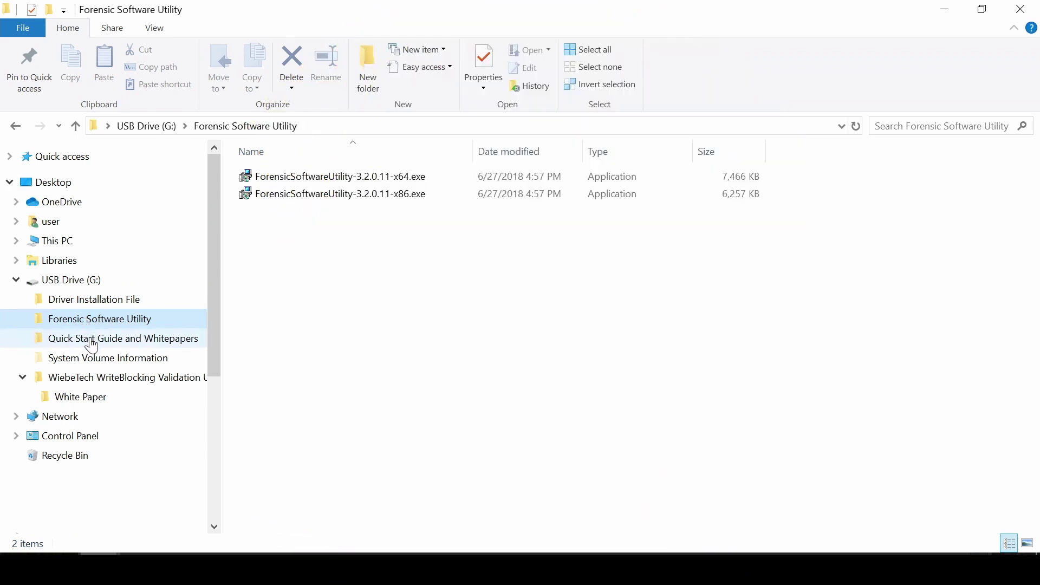
pyautogui.click(91, 339)
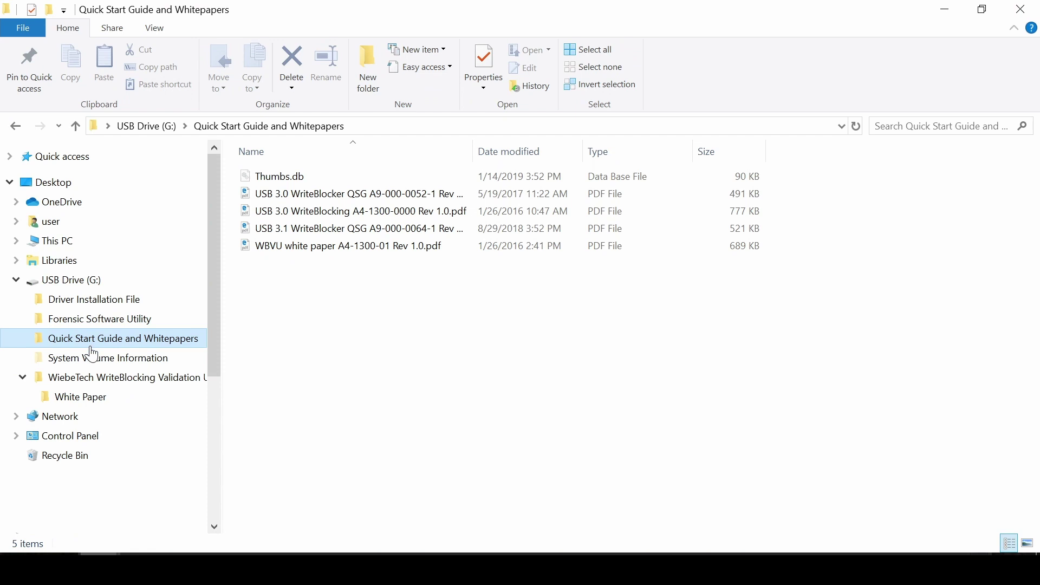
pyautogui.click(96, 381)
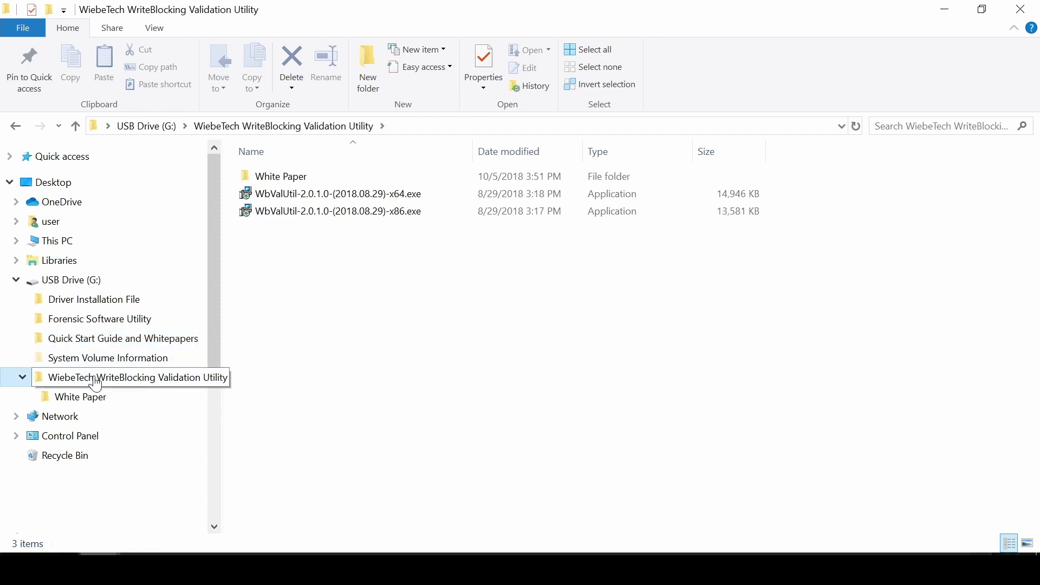
# Run CRUWBlocker-1.2.1.2-(2018.09.04).exe from the Driver Installation File folder, allow it to make changes, accept the license agreement and continue the setup.
pyautogui.click(89, 304)
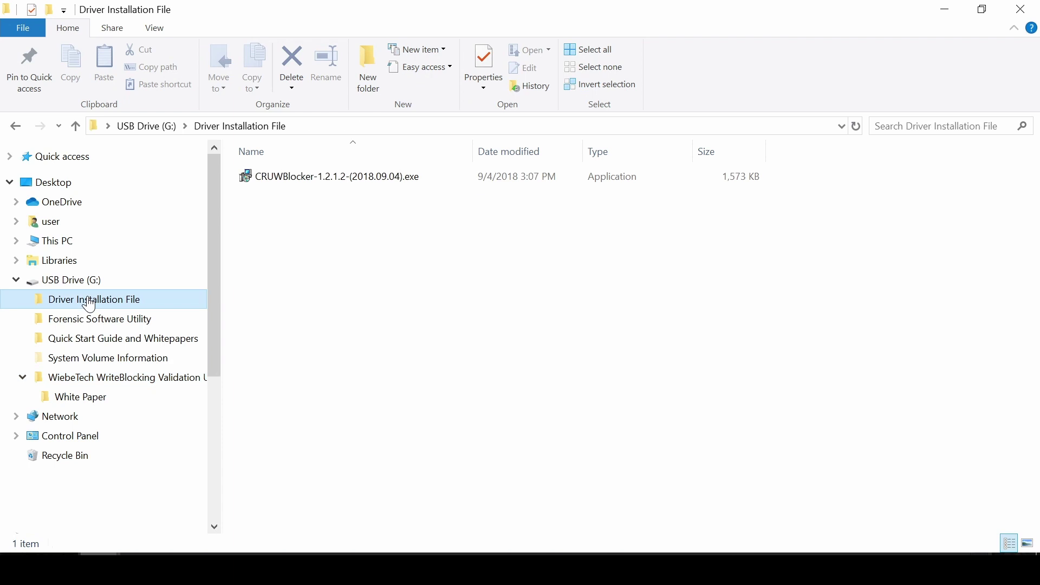
pyautogui.doubleClick(351, 177)
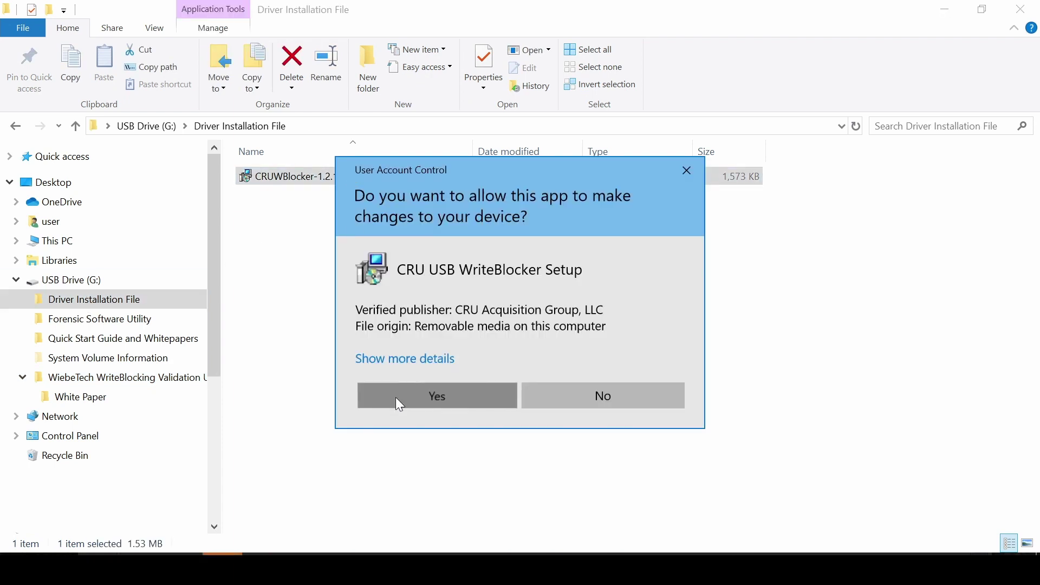
pyautogui.click(400, 400)
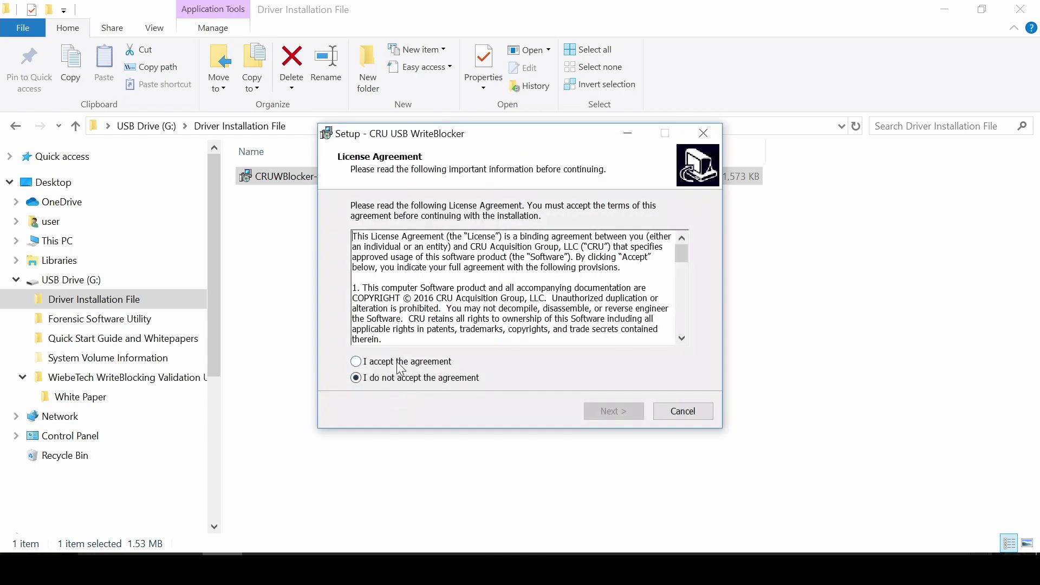
pyautogui.click(401, 361)
pyautogui.click(614, 411)
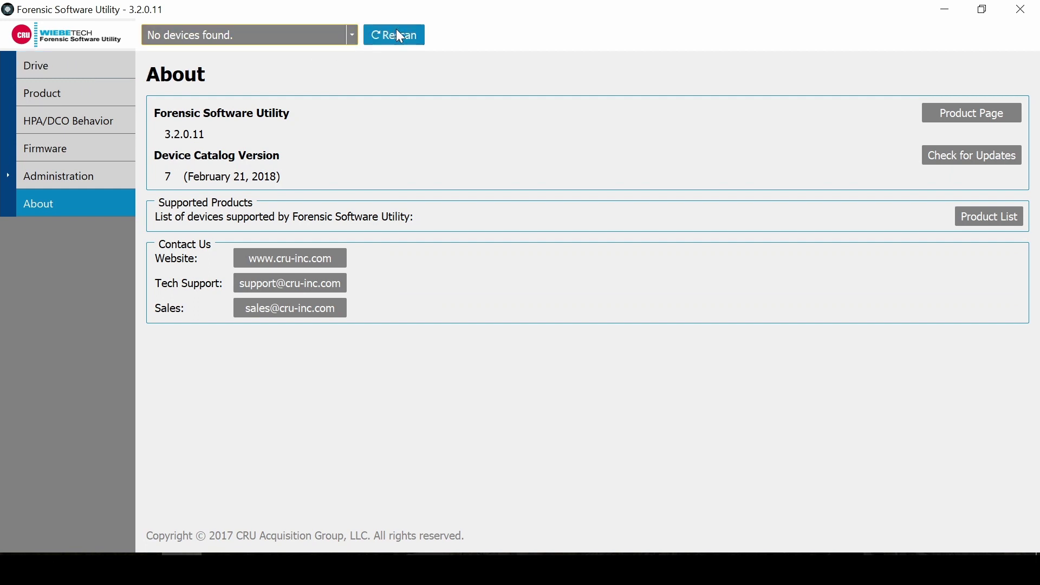
# Rescan for attached devices in Forensic Software Utility, approve the temporary dismount, and check the detected device list.
pyautogui.click(399, 34)
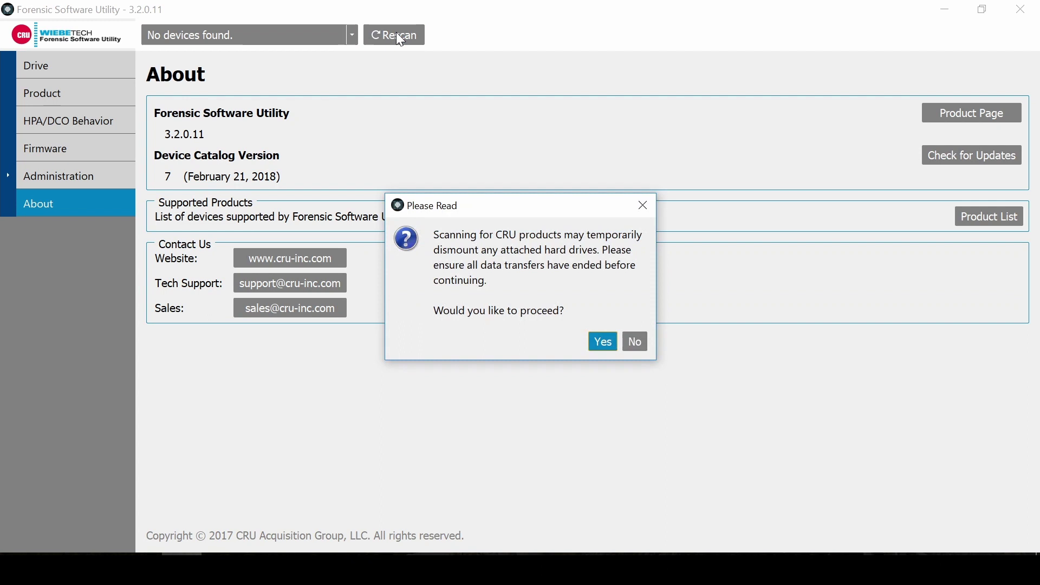
pyautogui.click(601, 345)
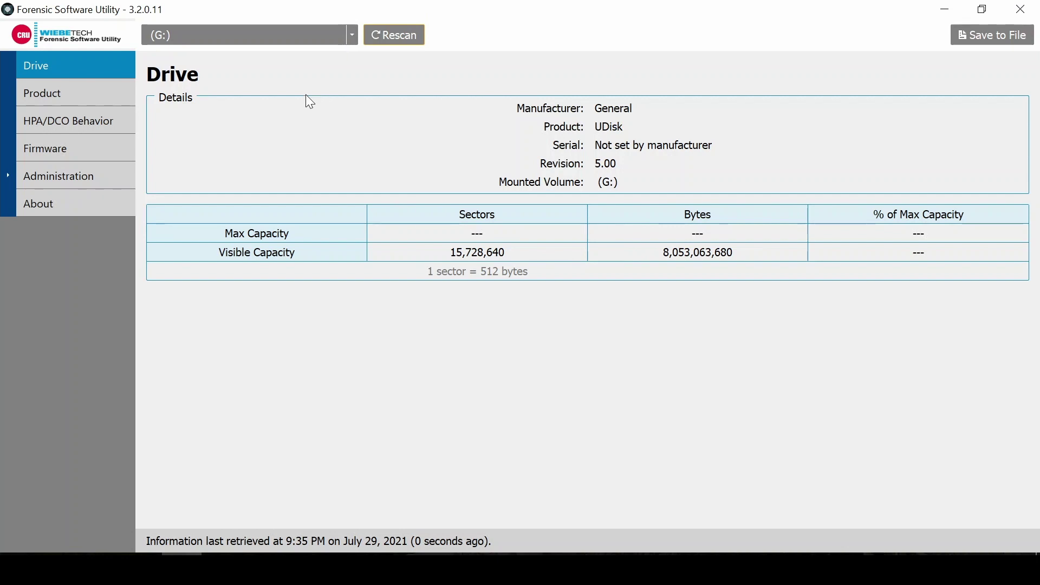
pyautogui.click(351, 35)
pyautogui.click(351, 35)
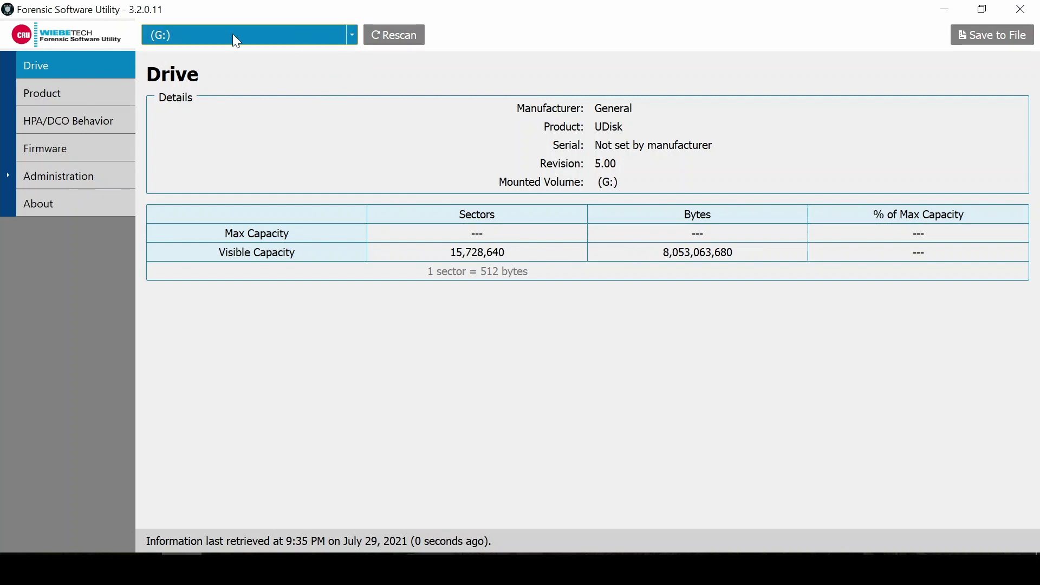
# Run the write-block test on drive (G:) from its product information and agree to proceed.
pyautogui.click(47, 92)
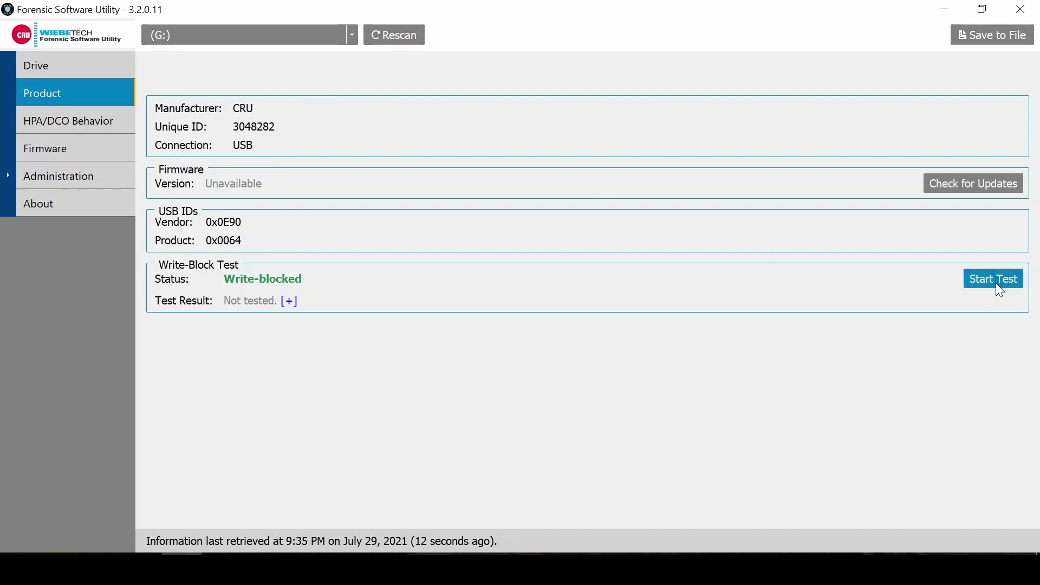
pyautogui.click(1000, 291)
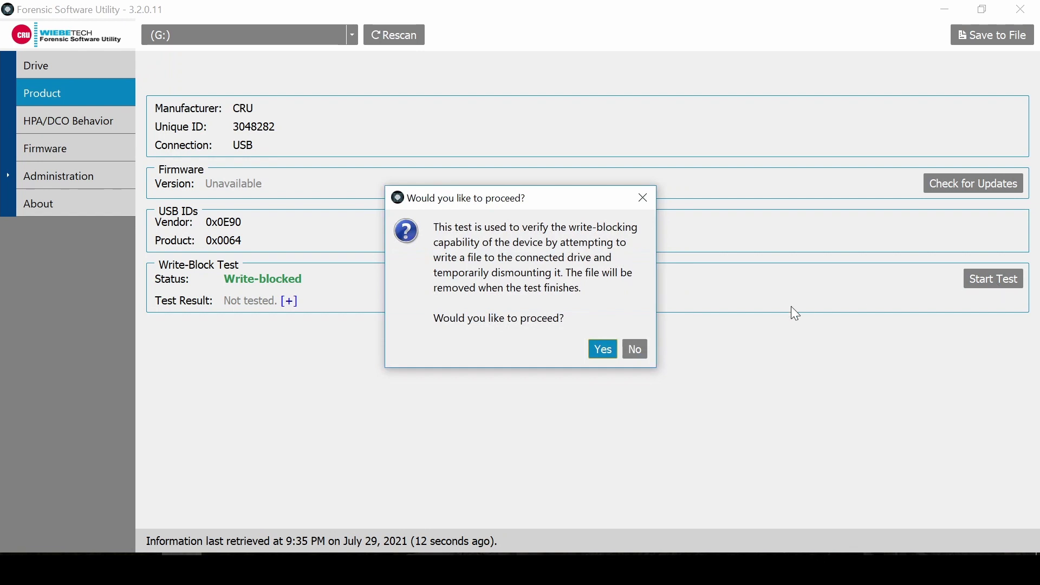
pyautogui.click(606, 346)
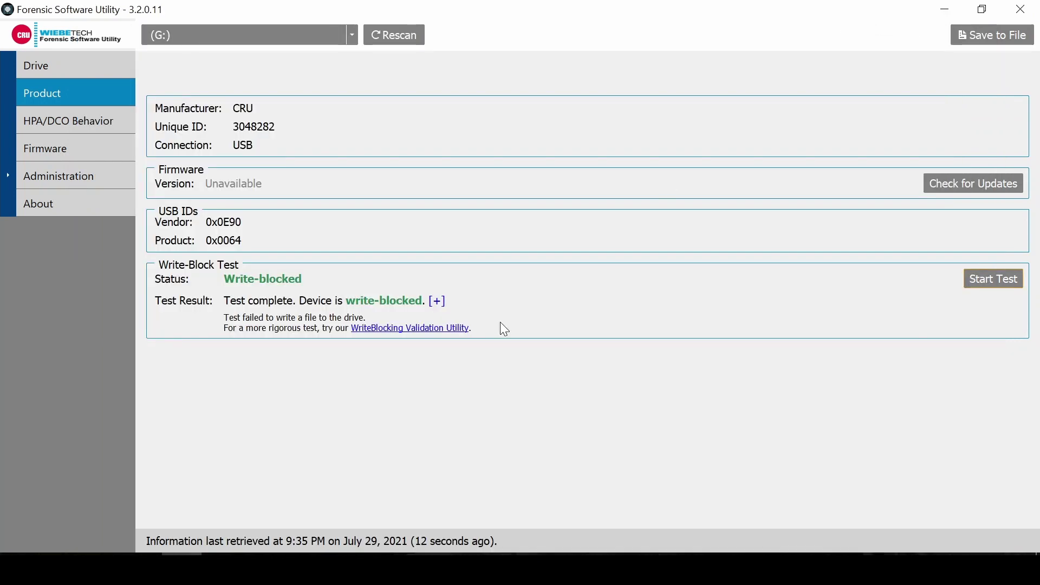
# Review the HPA/DCO behavior, firmware, app settings, event log and version information, and close Forensic Software Utility.
pyautogui.click(104, 130)
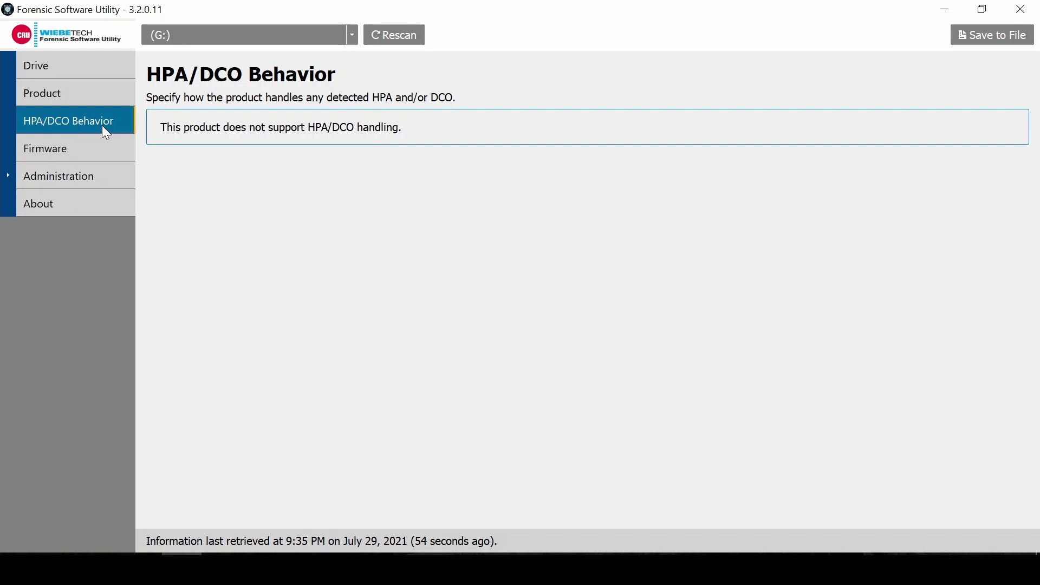
pyautogui.click(79, 152)
pyautogui.click(51, 171)
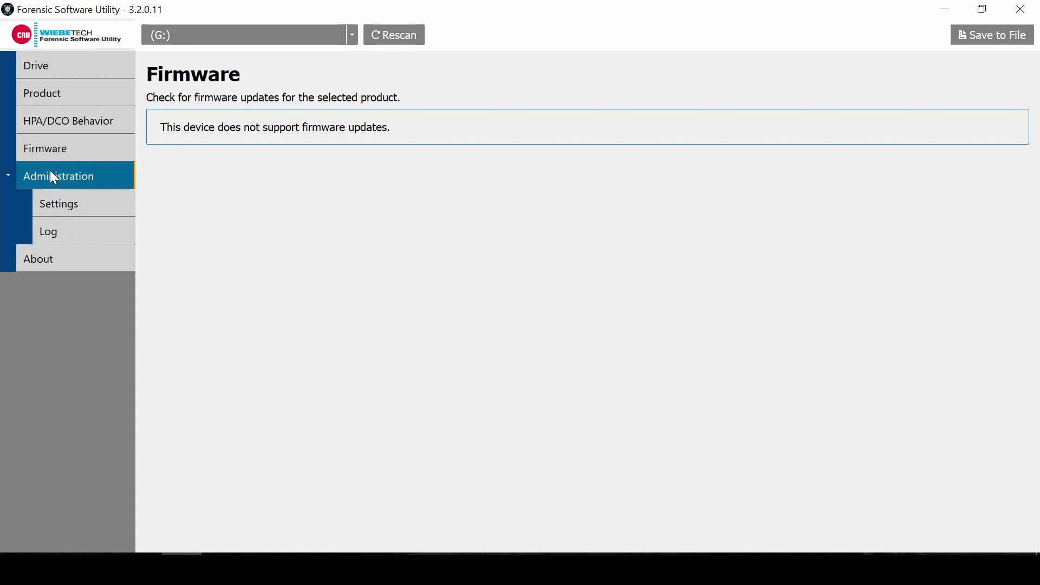
pyautogui.click(63, 199)
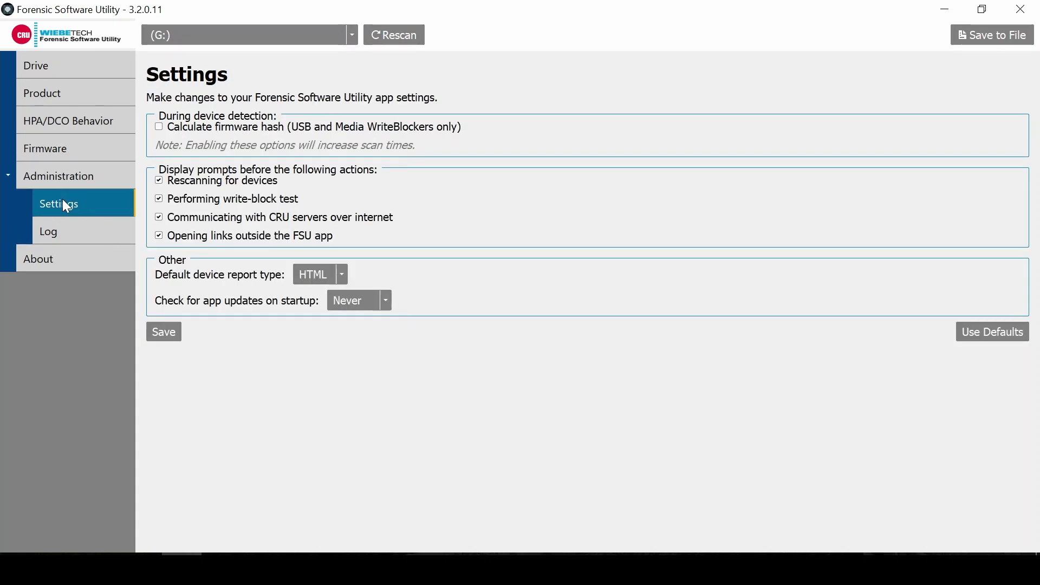
pyautogui.click(83, 234)
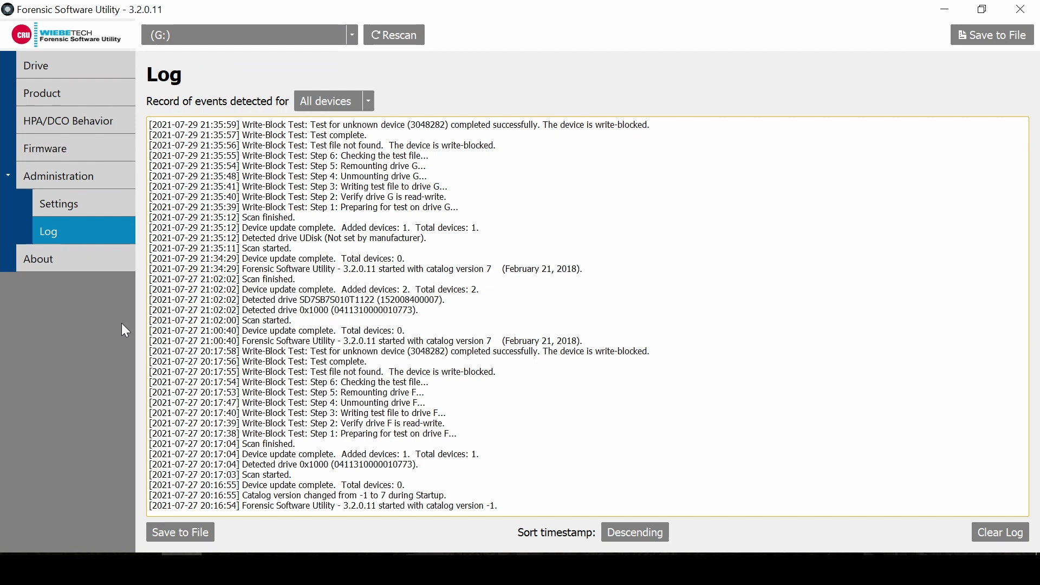
pyautogui.click(41, 261)
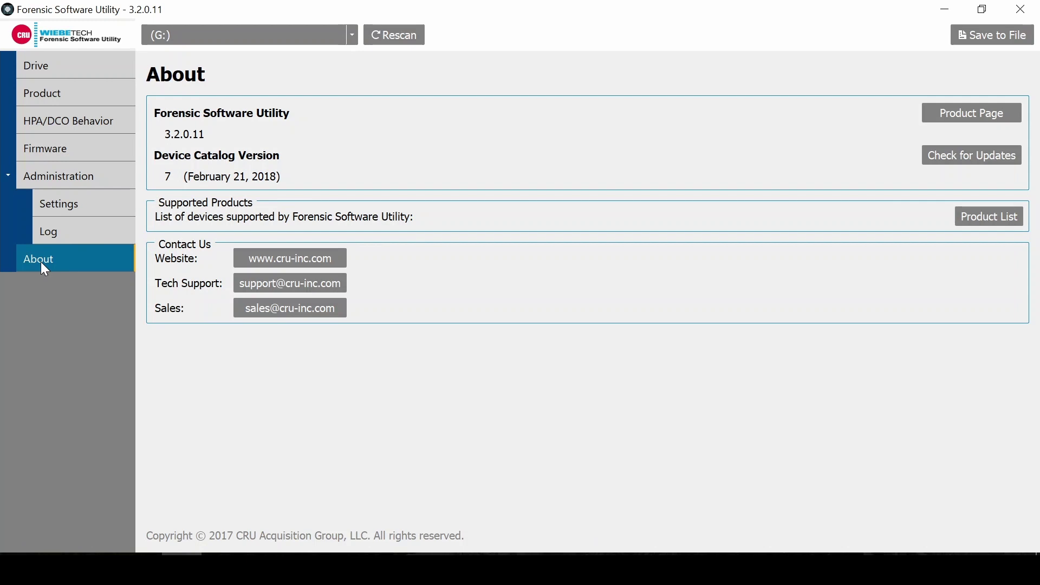
pyautogui.click(1020, 9)
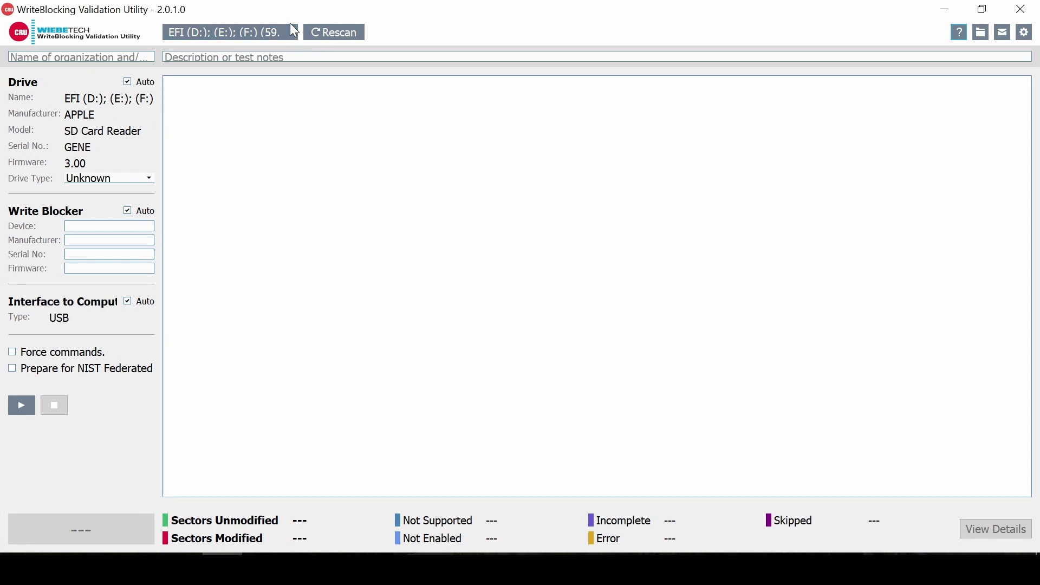
# Select the (G:) (7.50 GB) drive in WriteBlocking Validation Utility, run the write block test on it, and return to the test output.
pyautogui.click(288, 33)
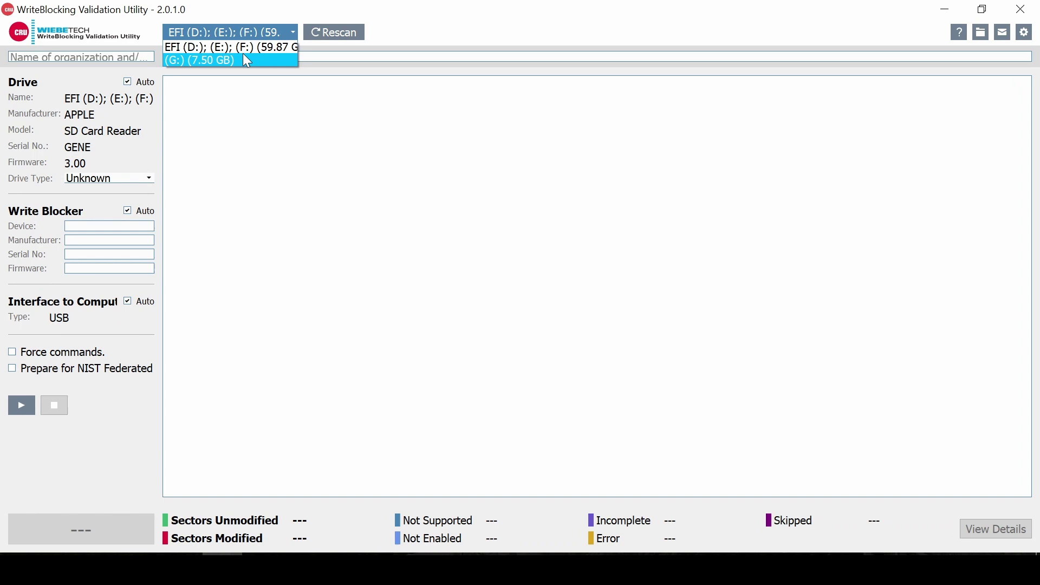
pyautogui.click(247, 61)
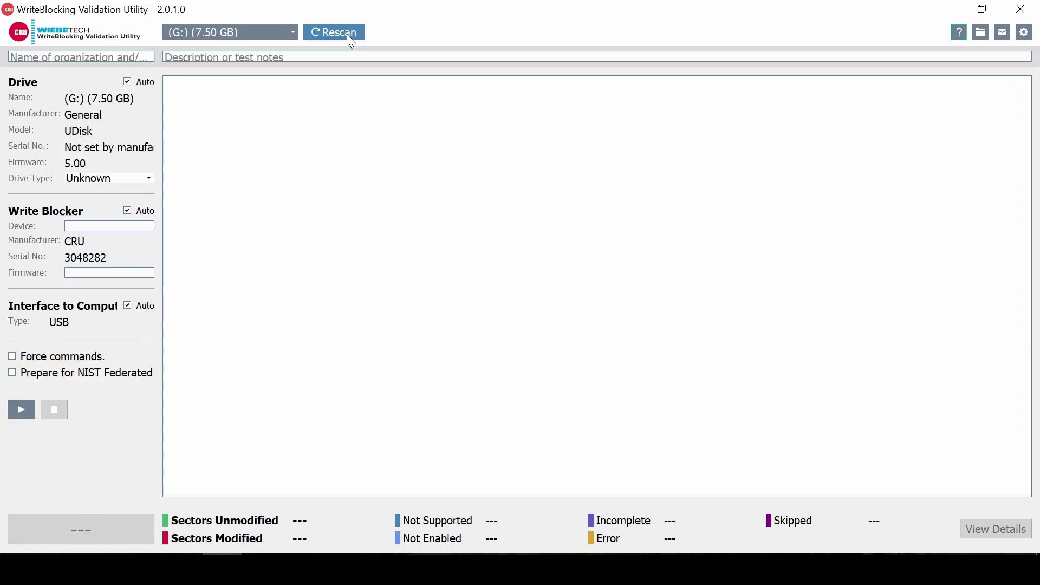
pyautogui.click(282, 31)
pyautogui.click(280, 61)
pyautogui.click(22, 414)
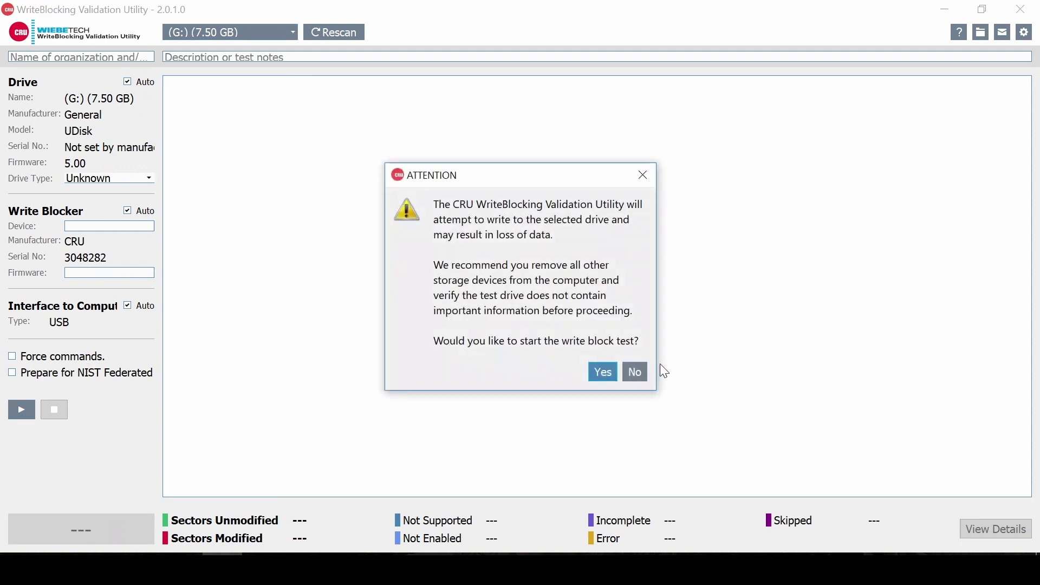
pyautogui.click(603, 376)
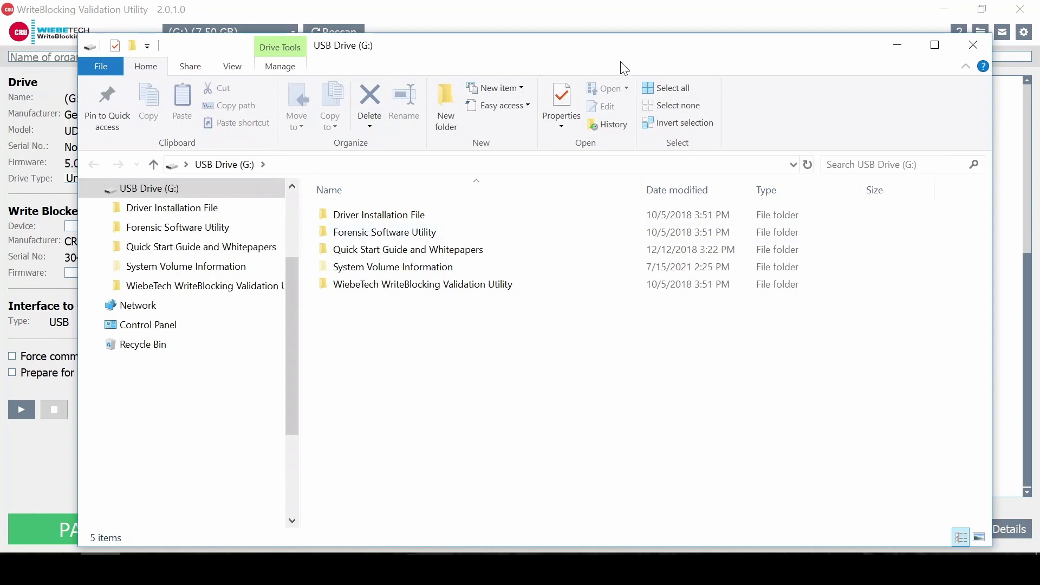
pyautogui.click(627, 22)
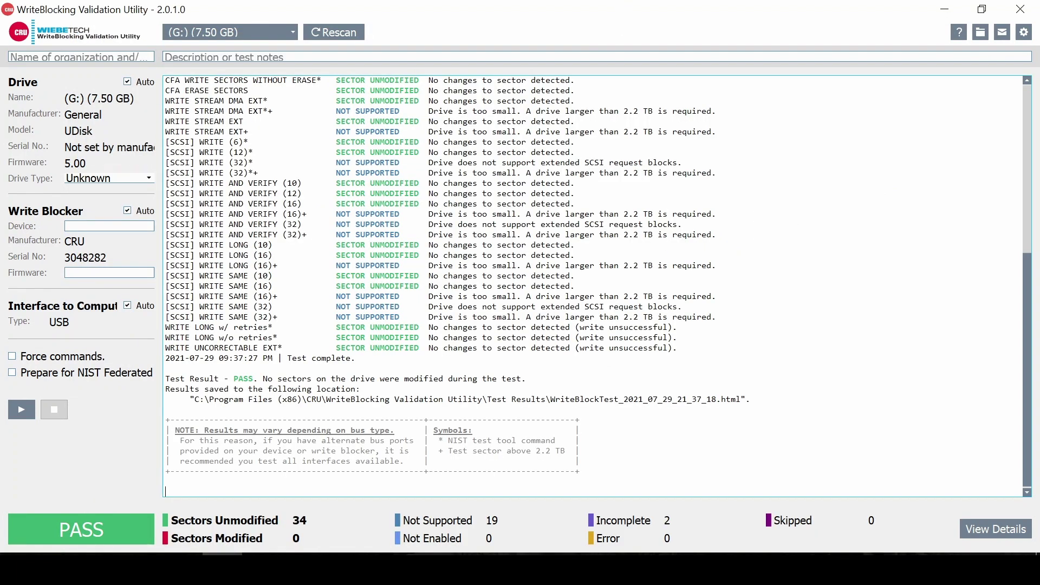
# Open the detailed test report and examine its drive information, summary, command log and sector contents before and after writing.
pyautogui.click(986, 530)
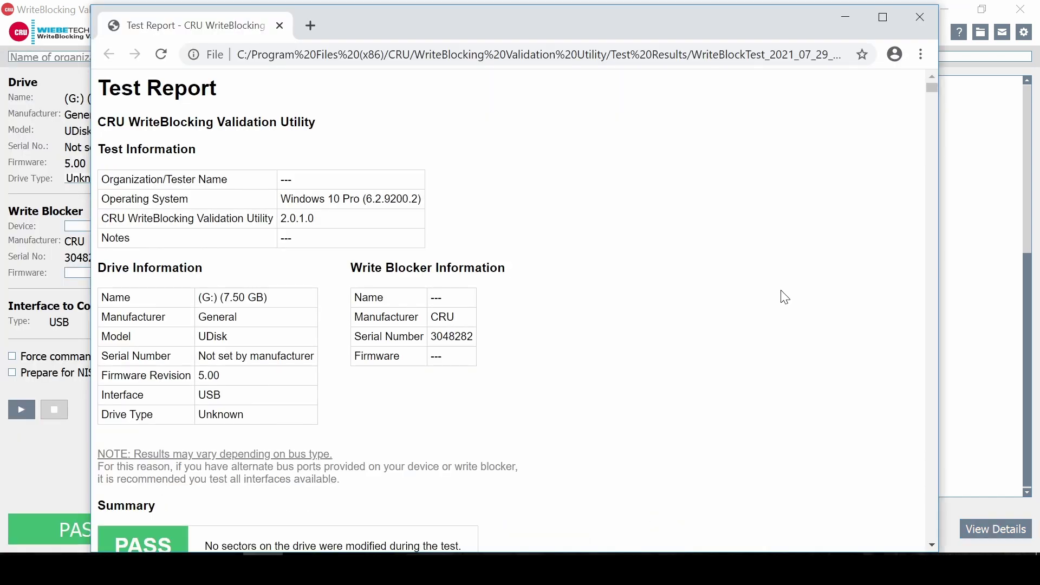
pyautogui.scroll(-3, 785, 298)
pyautogui.scroll(2, 785, 297)
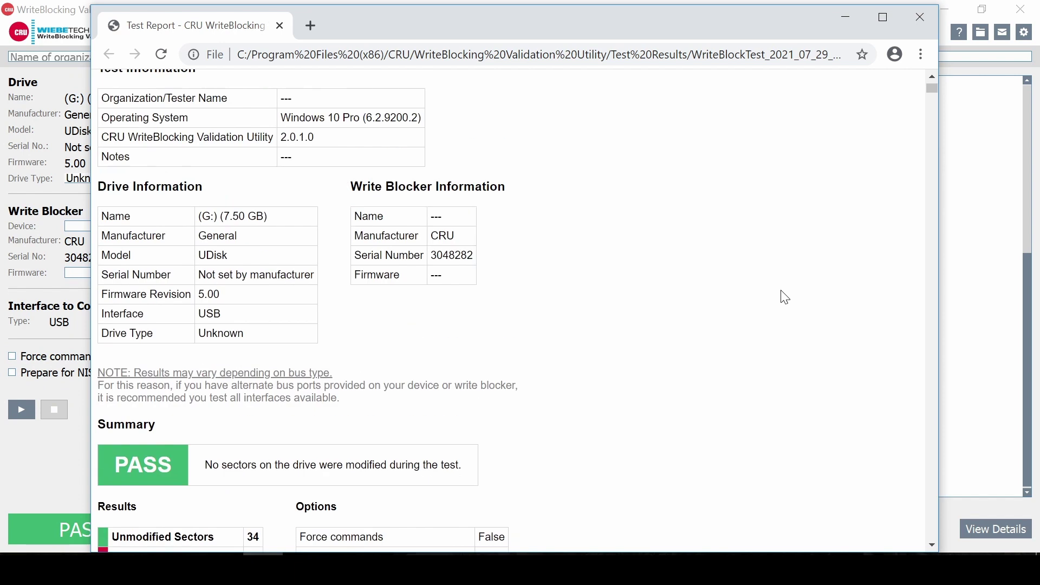
pyautogui.scroll(-8, 785, 297)
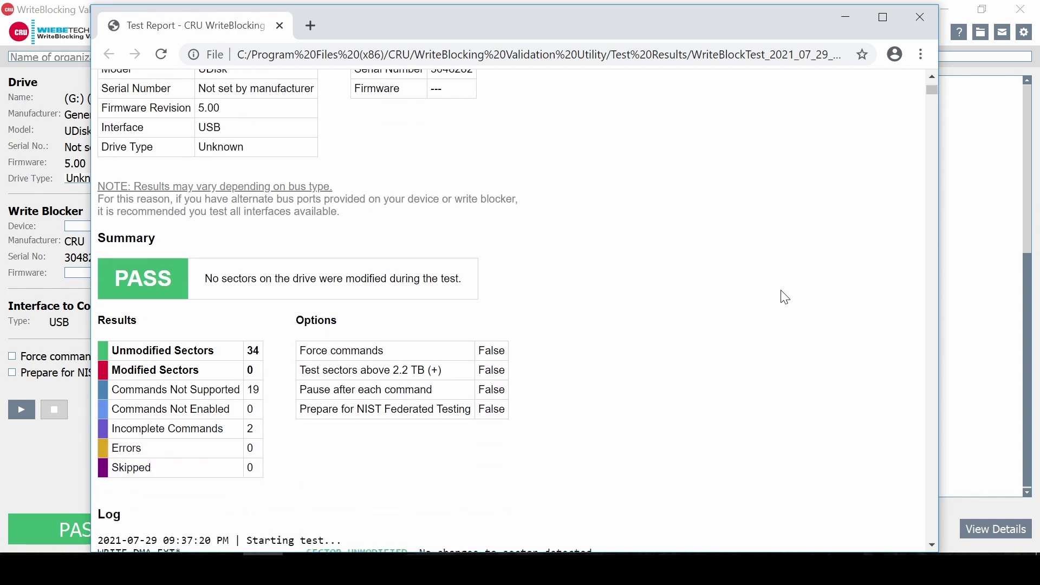
pyautogui.scroll(-10, 785, 297)
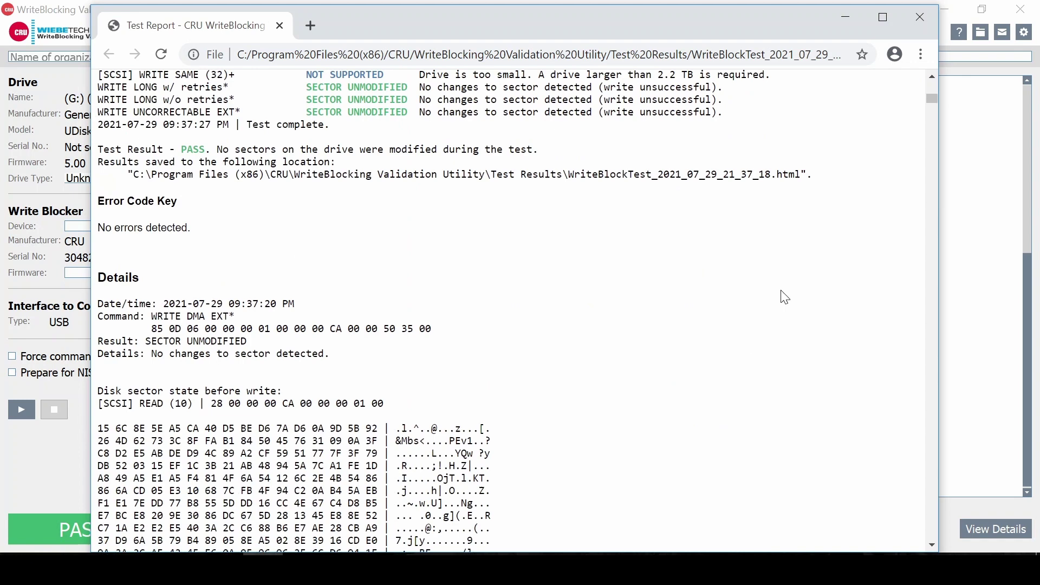
pyautogui.scroll(-7, 785, 298)
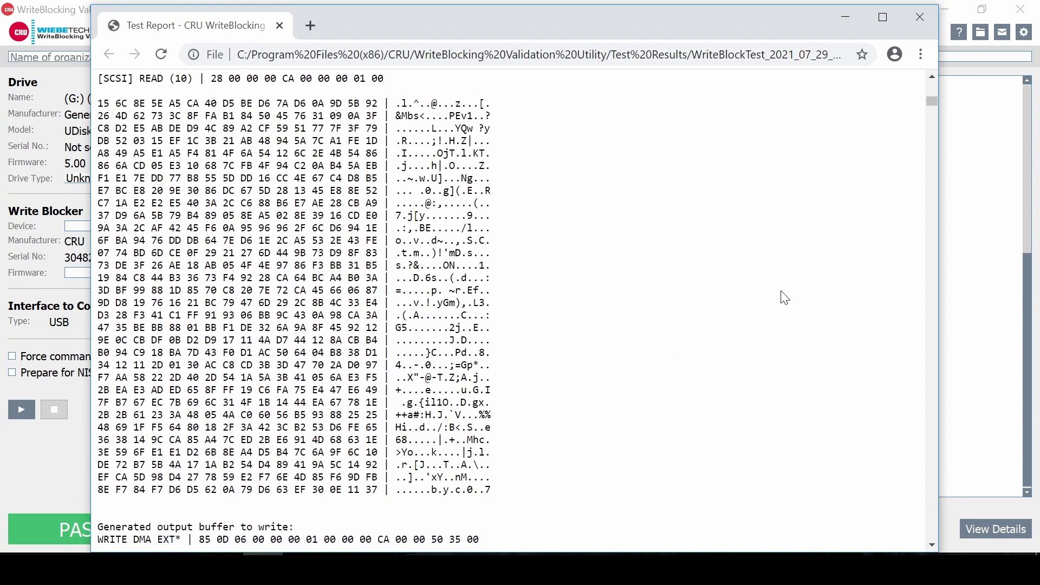
pyautogui.scroll(-10, 784, 297)
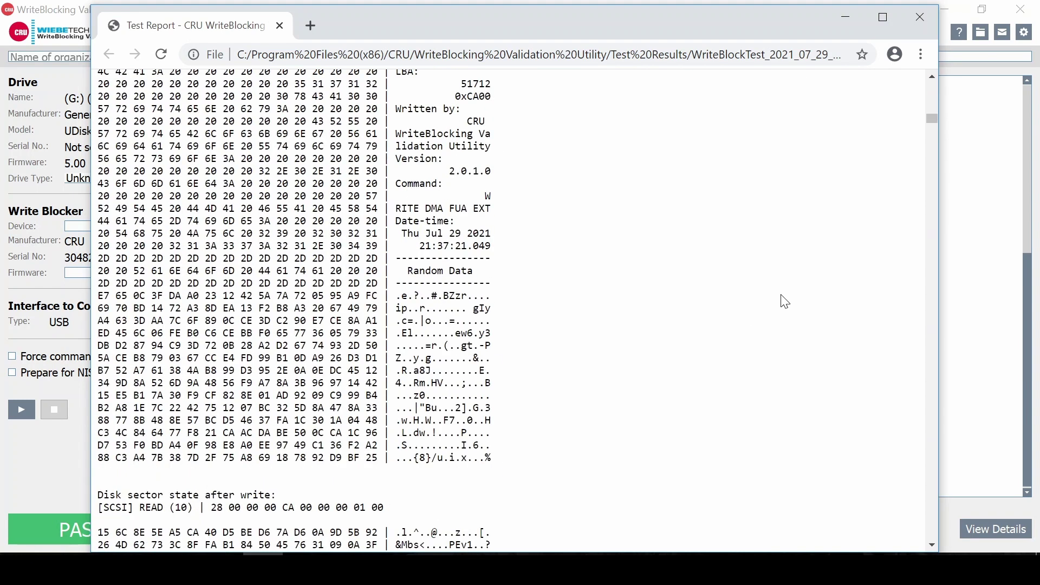
pyautogui.scroll(-6, 784, 302)
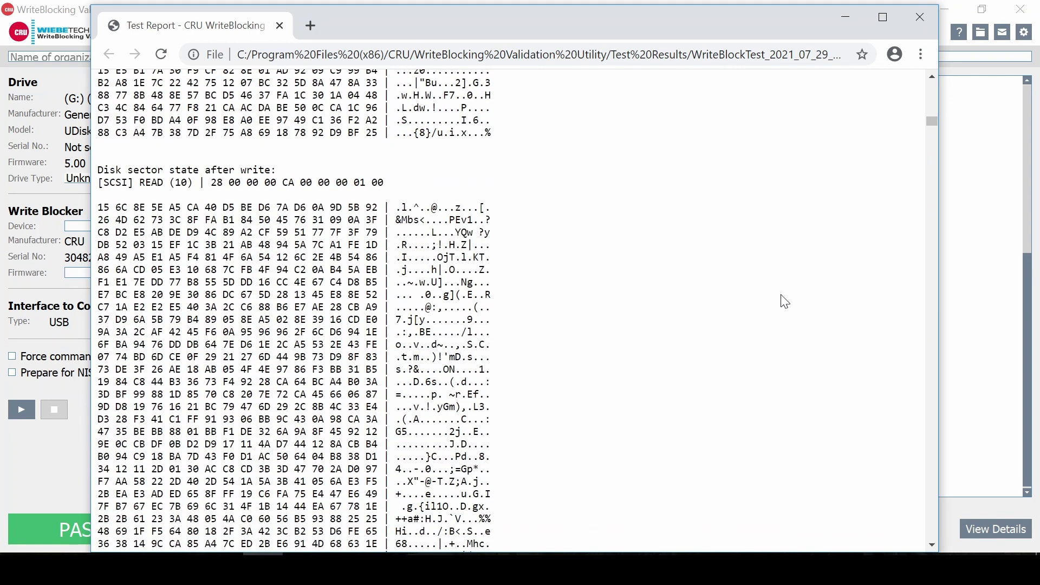
pyautogui.scroll(-7, 785, 302)
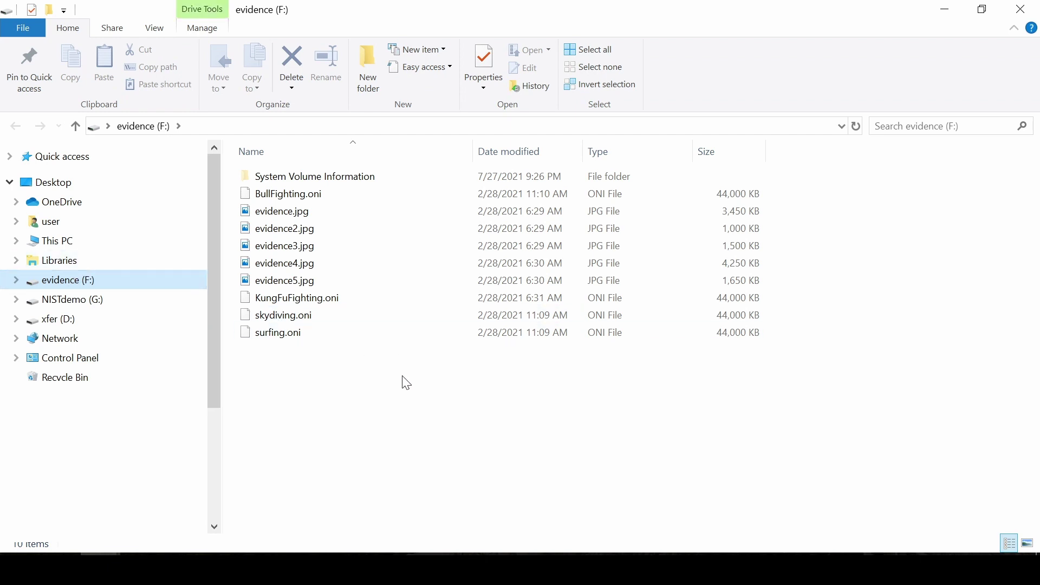
# Permanently delete the eight files from evidence.jpg through surfing.oni on the evidence (F:) drive.
pyautogui.moveTo(403, 376); pyautogui.dragTo(280, 212)
pyautogui.rightClick(281, 213)
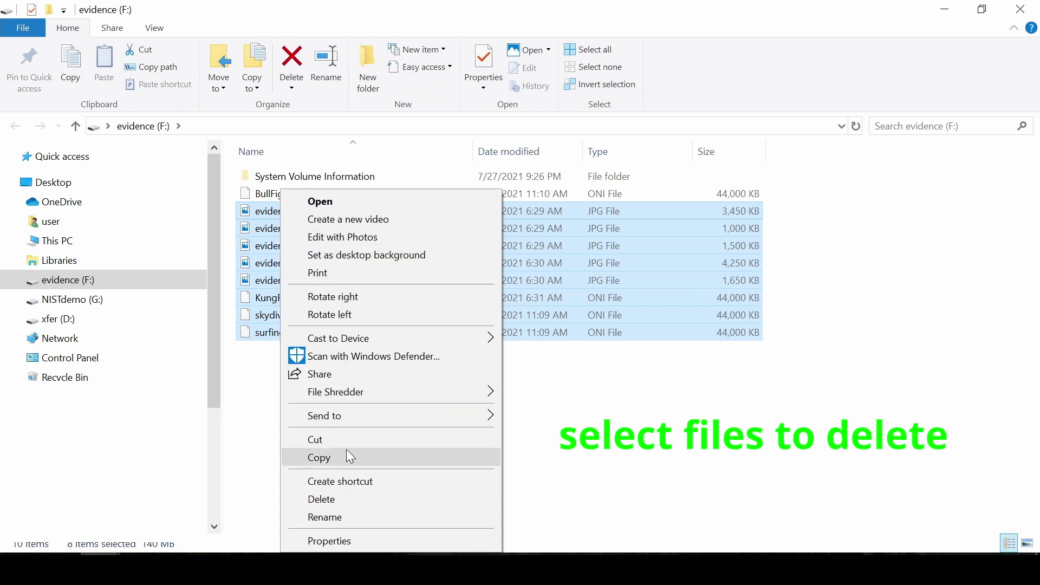
pyautogui.click(325, 498)
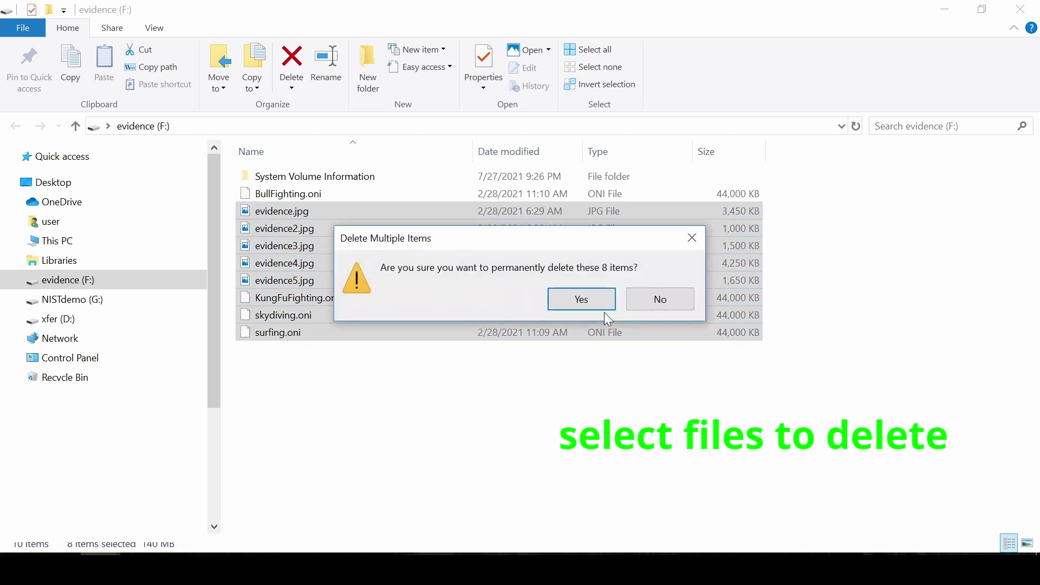
pyautogui.click(589, 299)
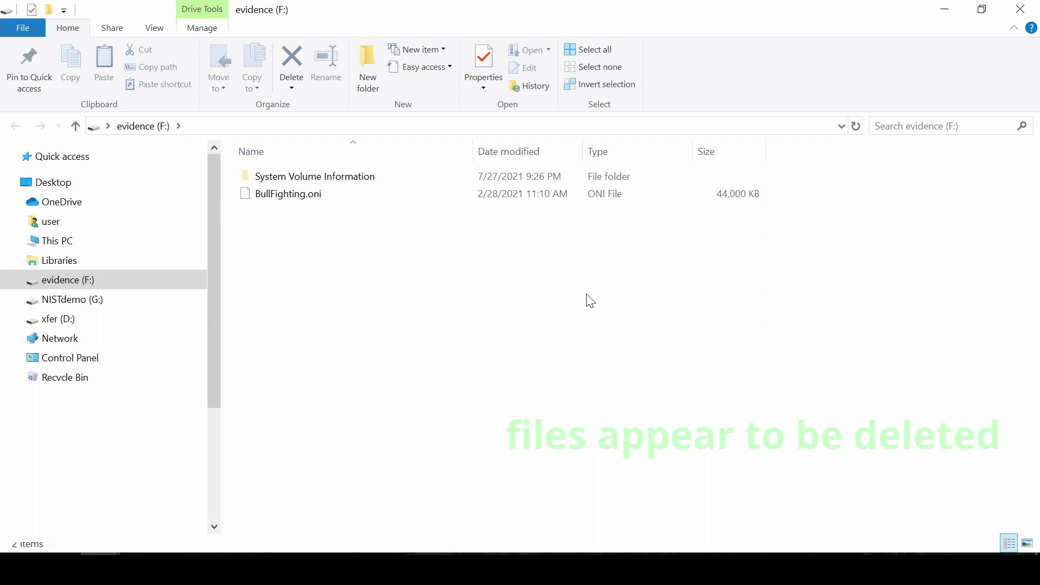
# Eject the evidence (F:) drive, continuing even though it is in use.
pyautogui.rightClick(152, 277)
pyautogui.click(187, 429)
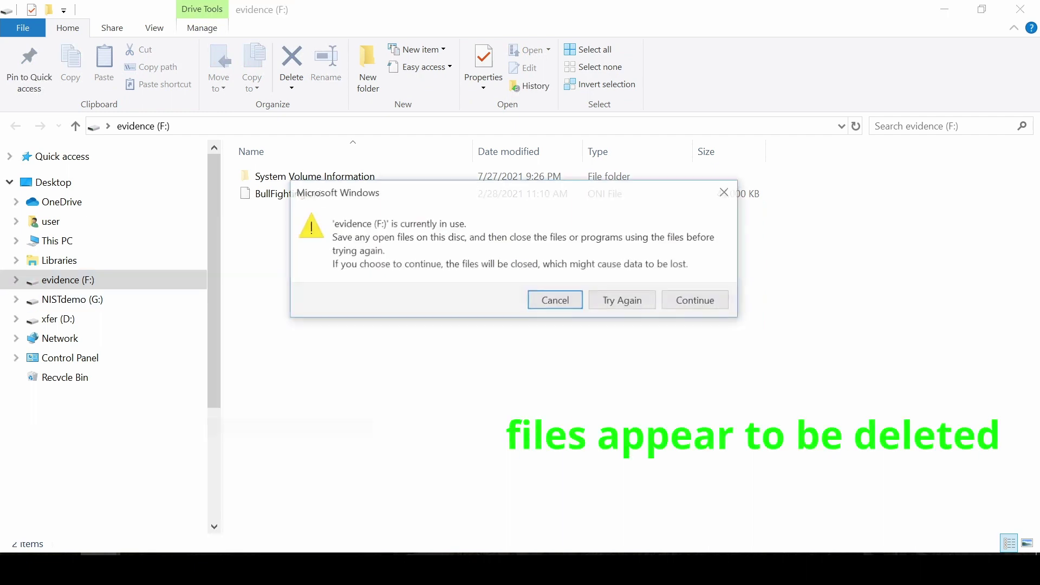
pyautogui.click(700, 299)
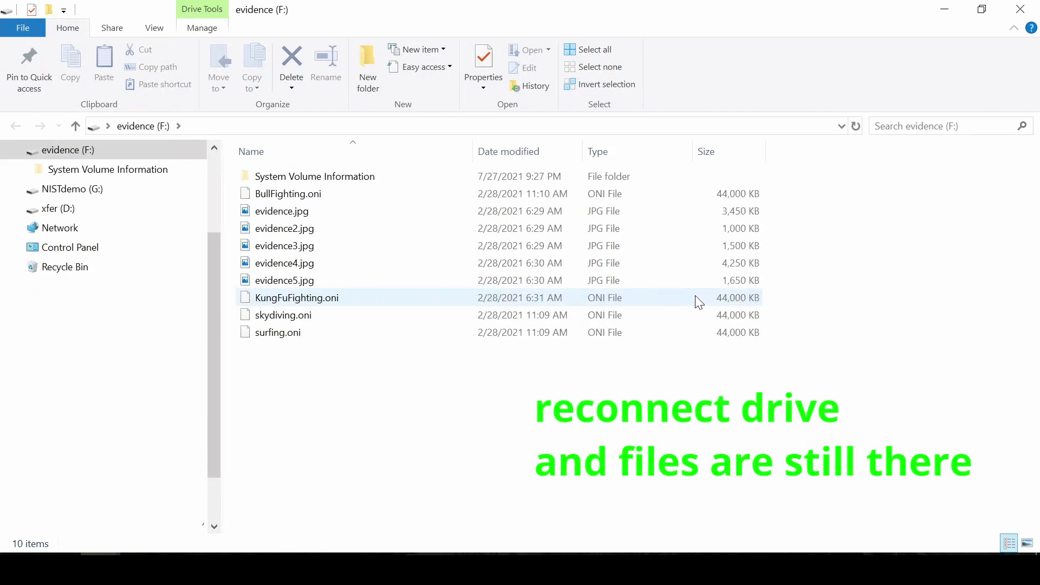
pyautogui.rightClick(477, 377)
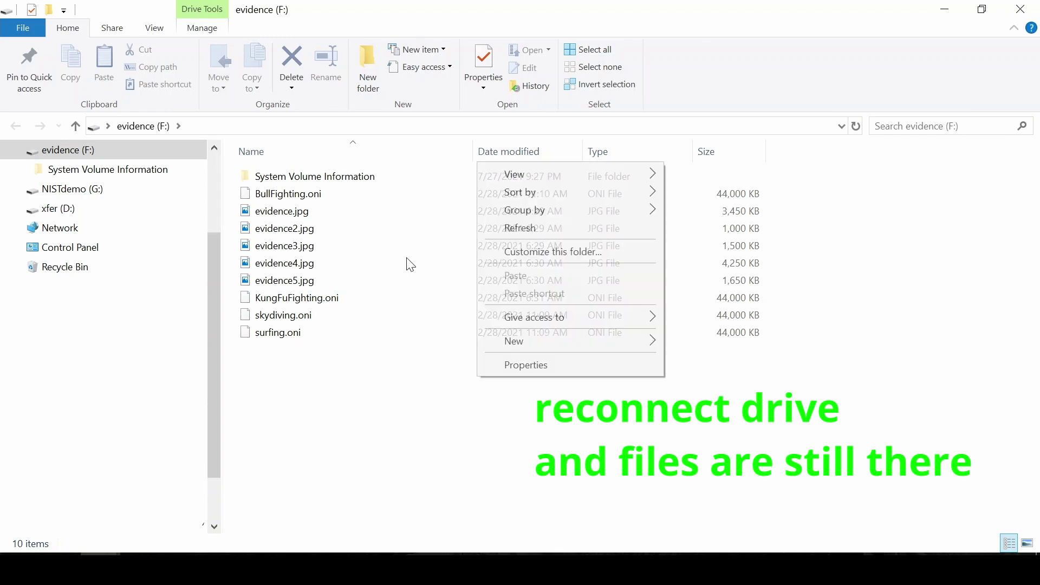
pyautogui.click(363, 215)
pyautogui.click(312, 447)
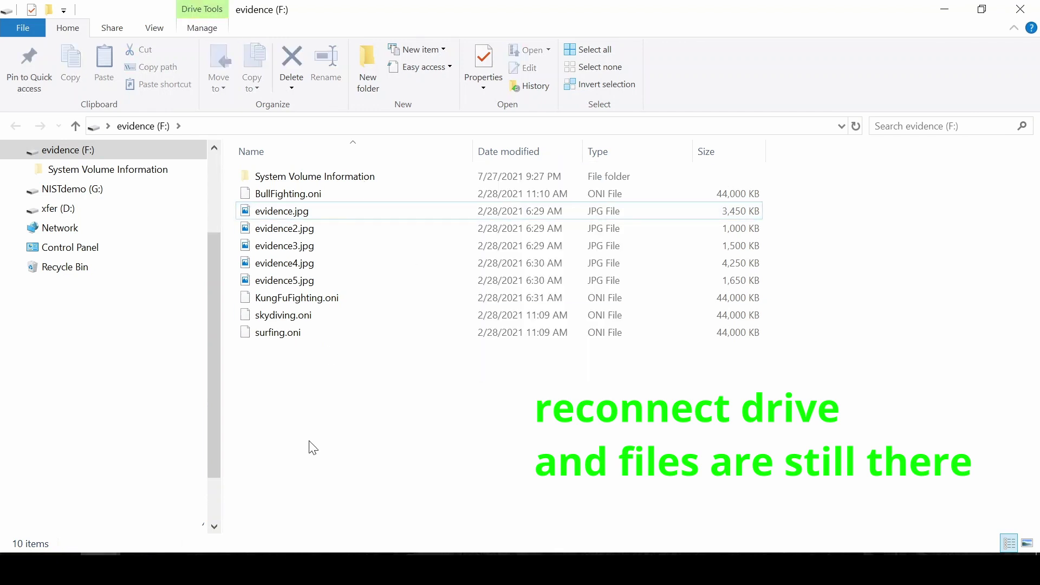